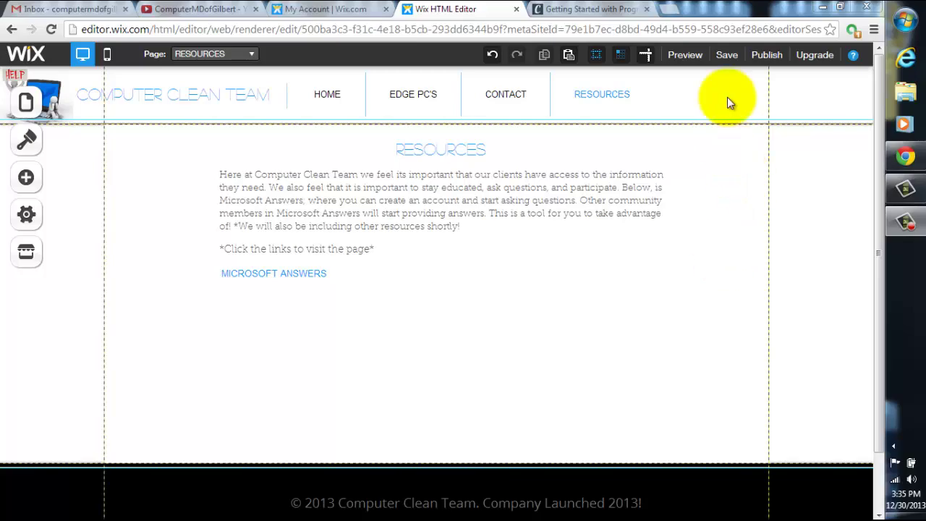
Turn on Fixed Position for the Resources page header, then deselect it
click(731, 93)
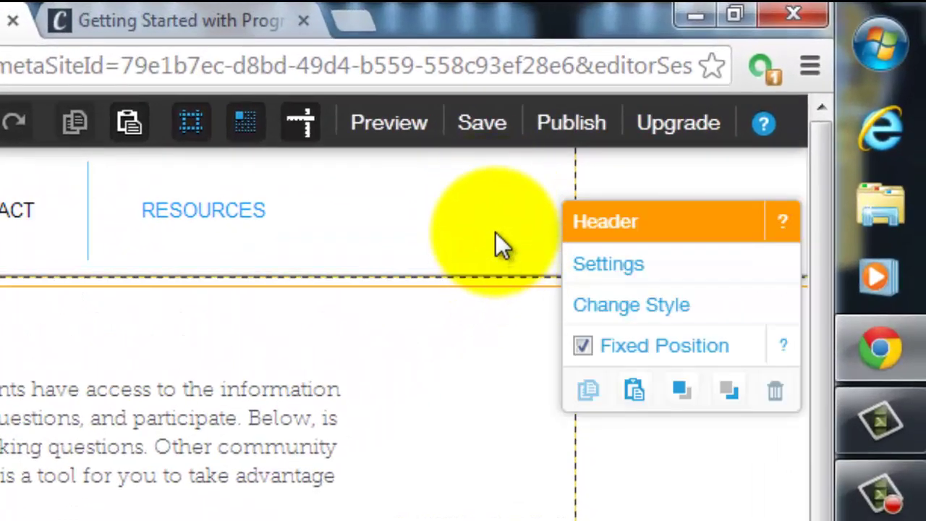
click(583, 347)
click(583, 347)
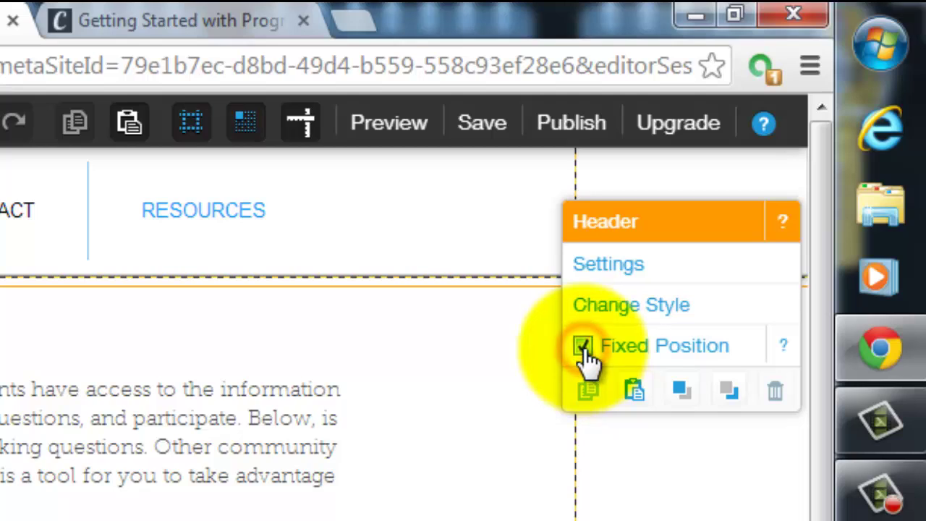
click(507, 349)
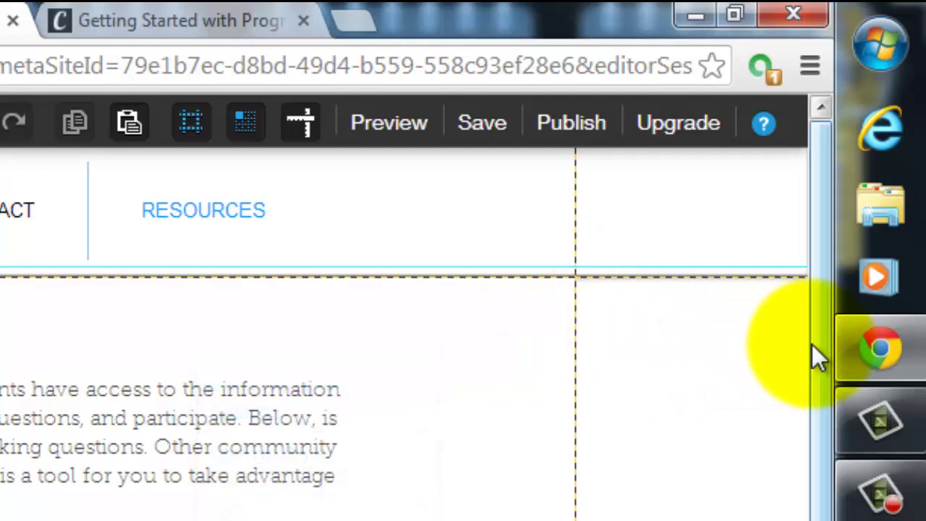
drag(812, 344, 807, 305)
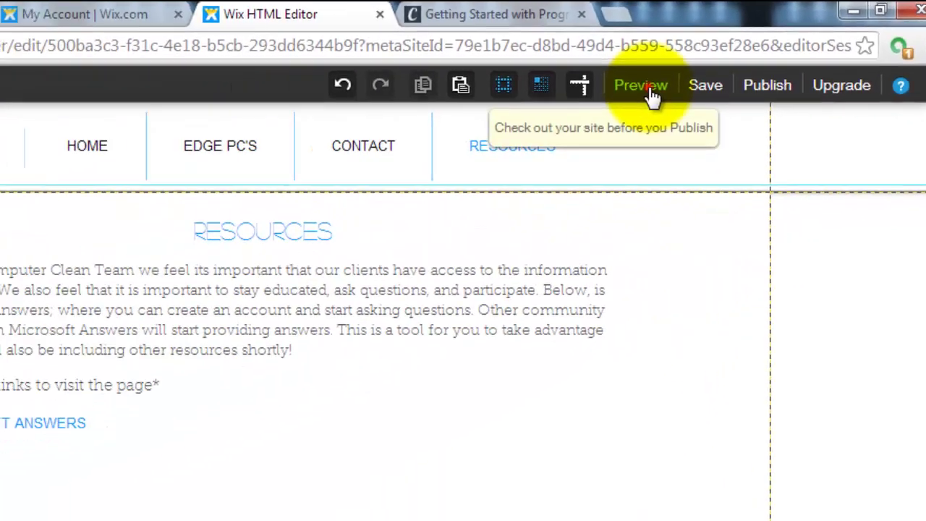
click(773, 69)
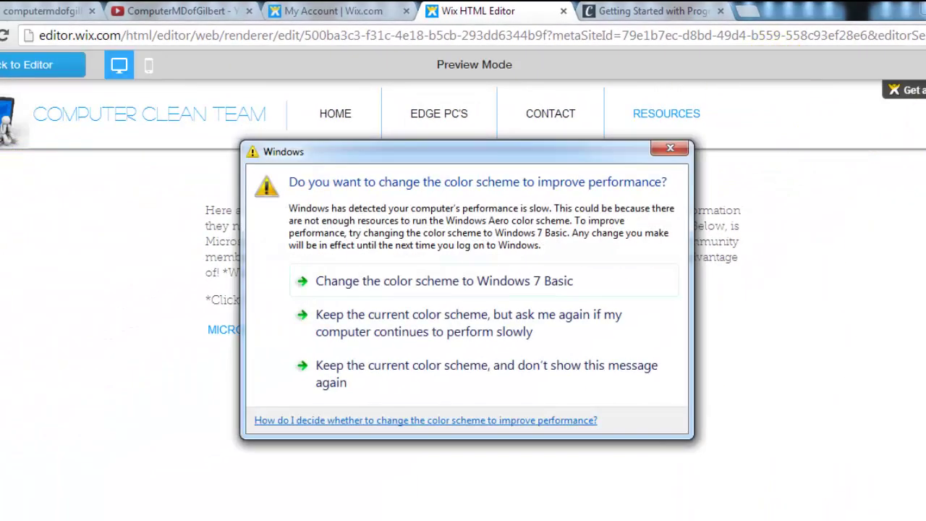
click(667, 150)
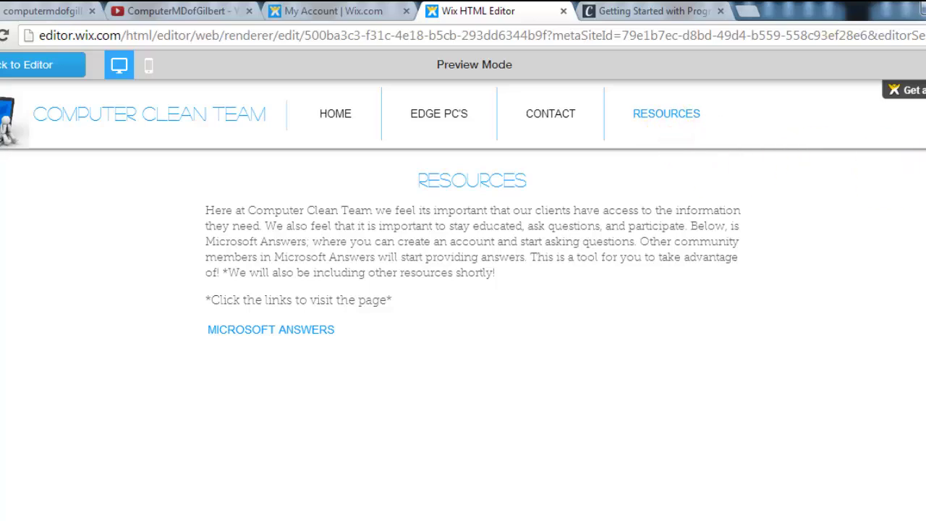
scroll(473, 254, down, 1)
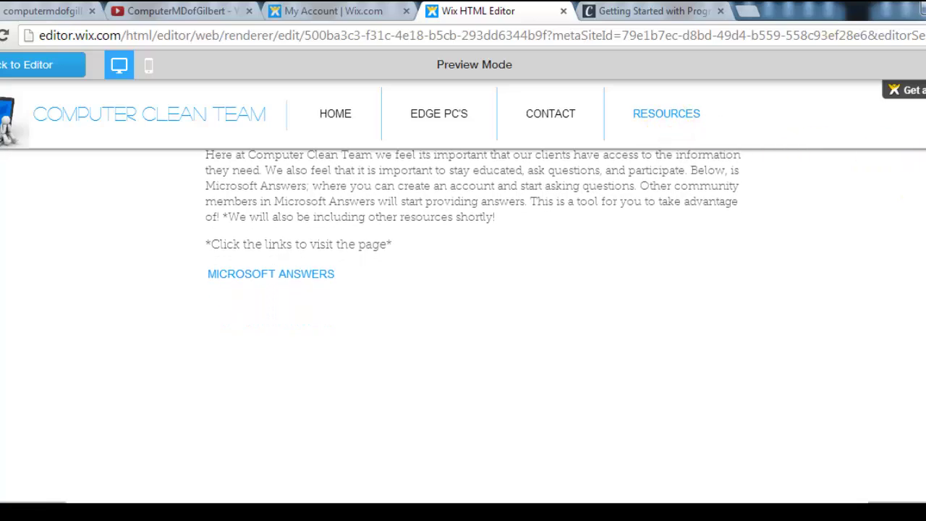
scroll(463, 318, down, 2)
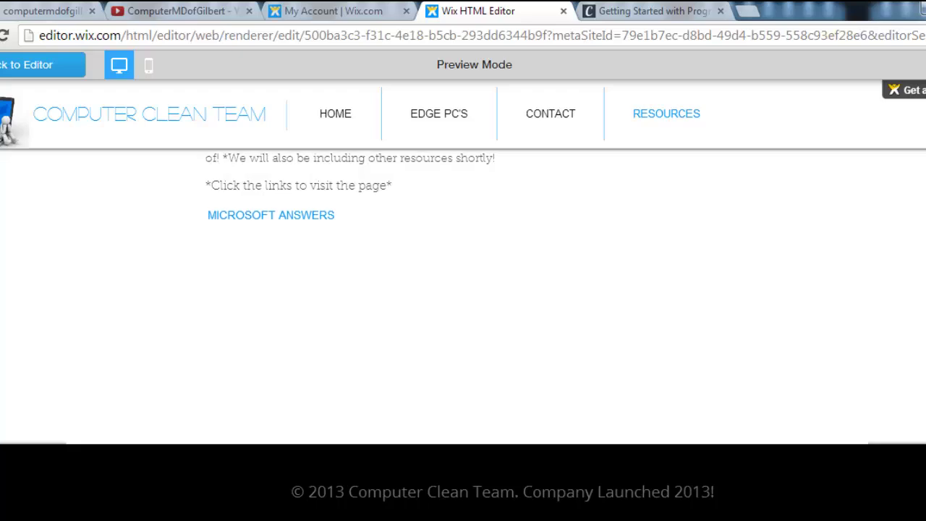
scroll(463, 326, up, 1)
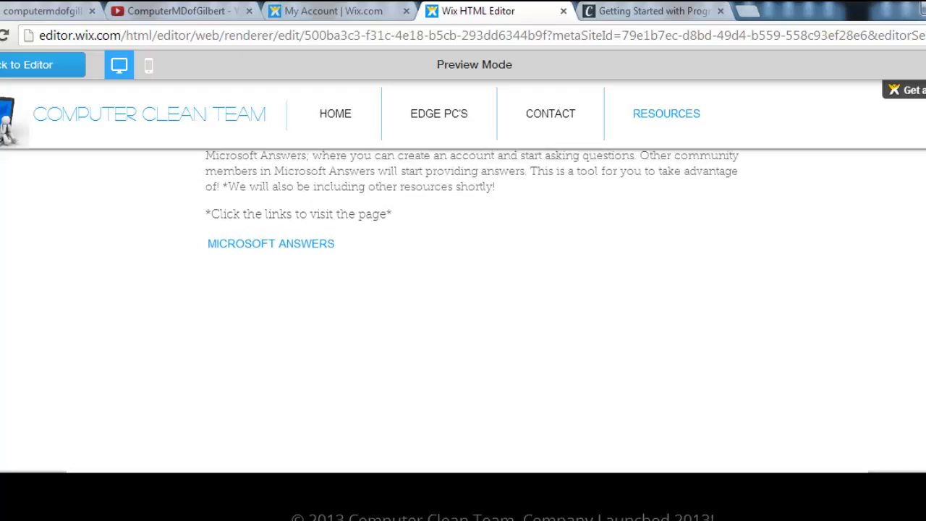
scroll(464, 332, up, 1)
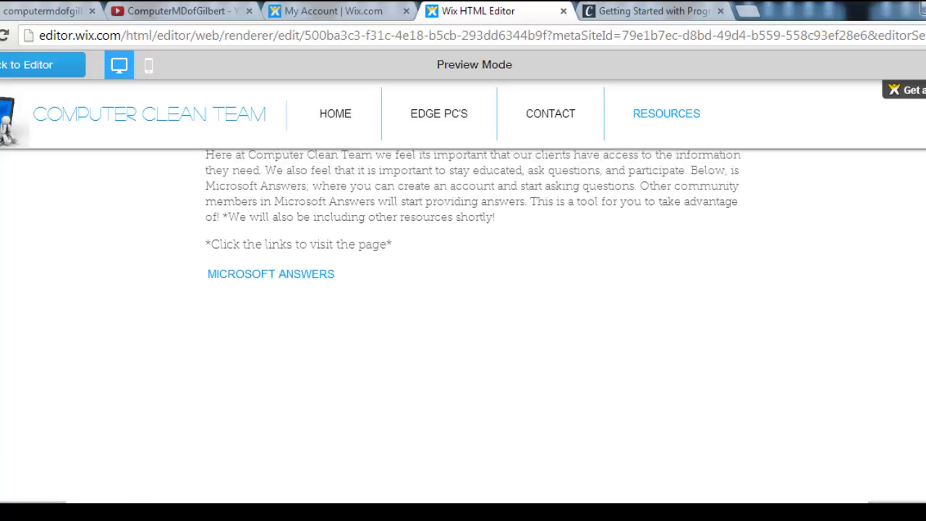
scroll(464, 333, up, 2)
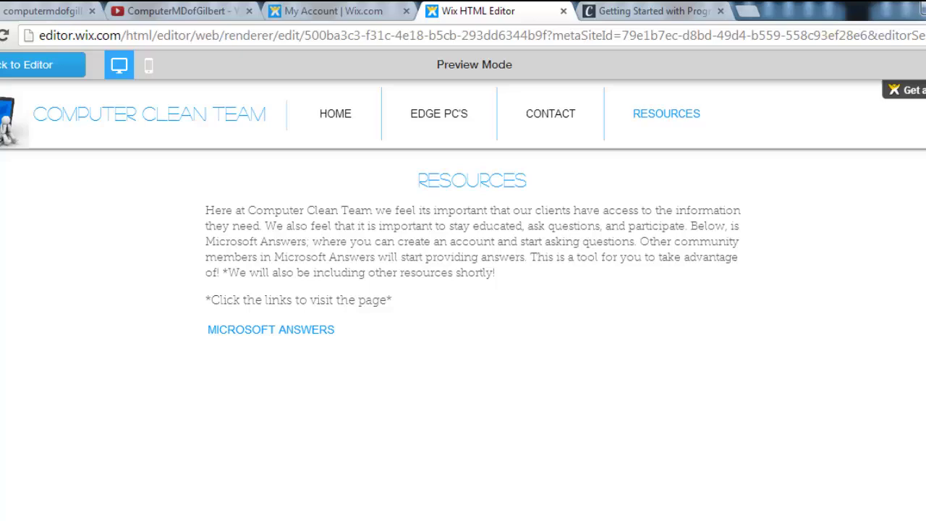
scroll(463, 290, down, 2)
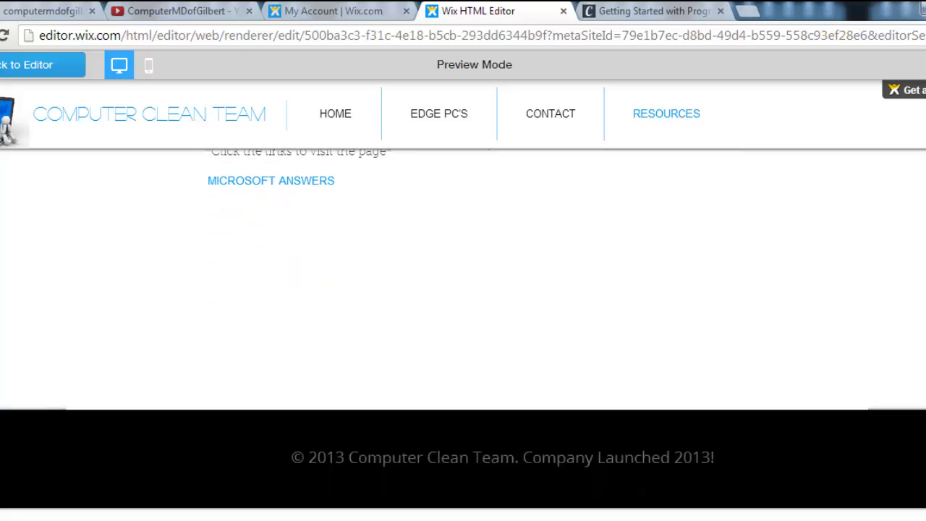
scroll(463, 290, up, 2)
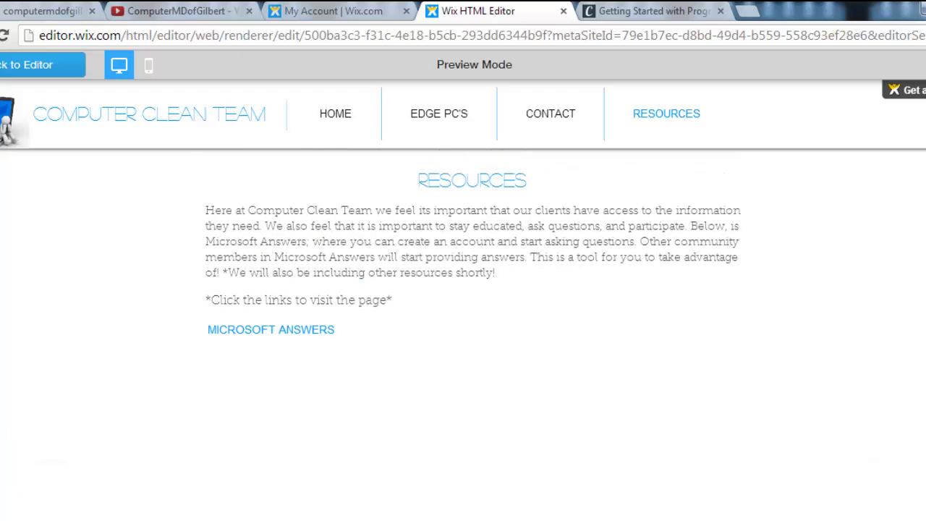
click(21, 64)
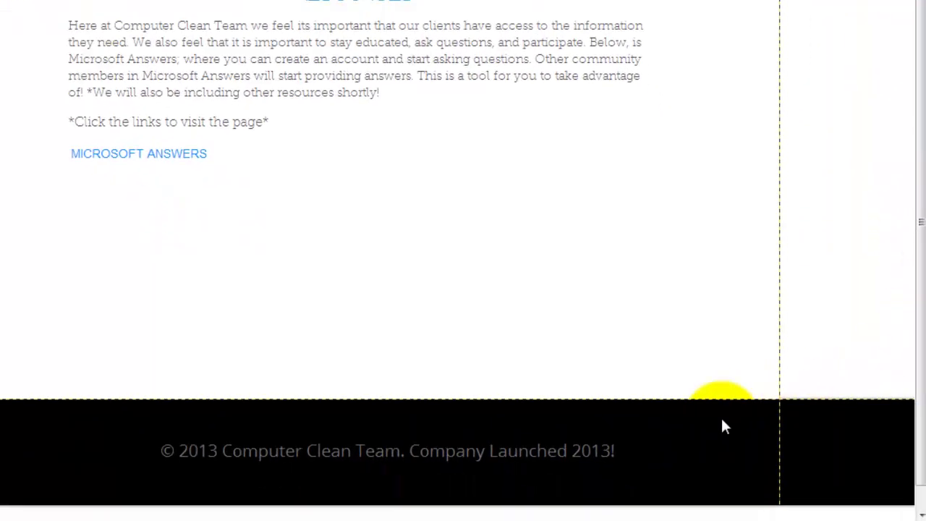
Turn on Fixed Position for the footer and preview the page
click(629, 405)
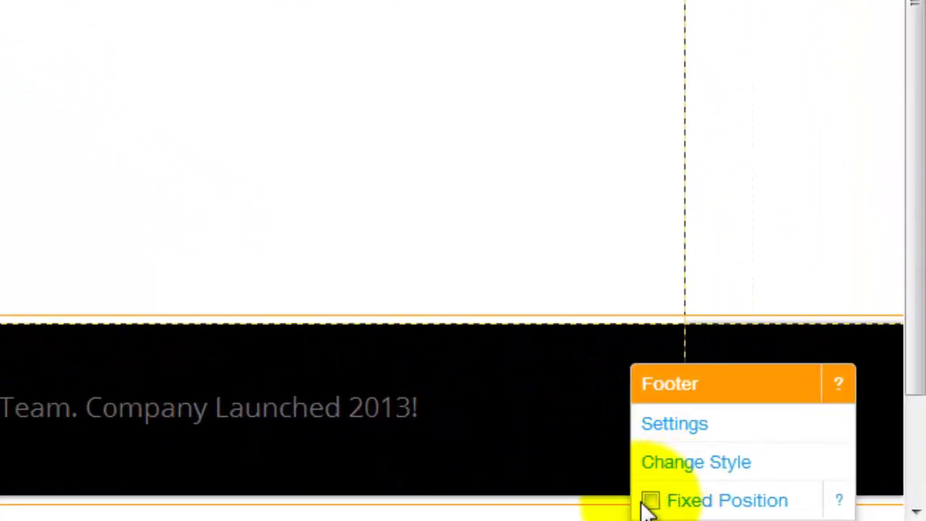
click(651, 501)
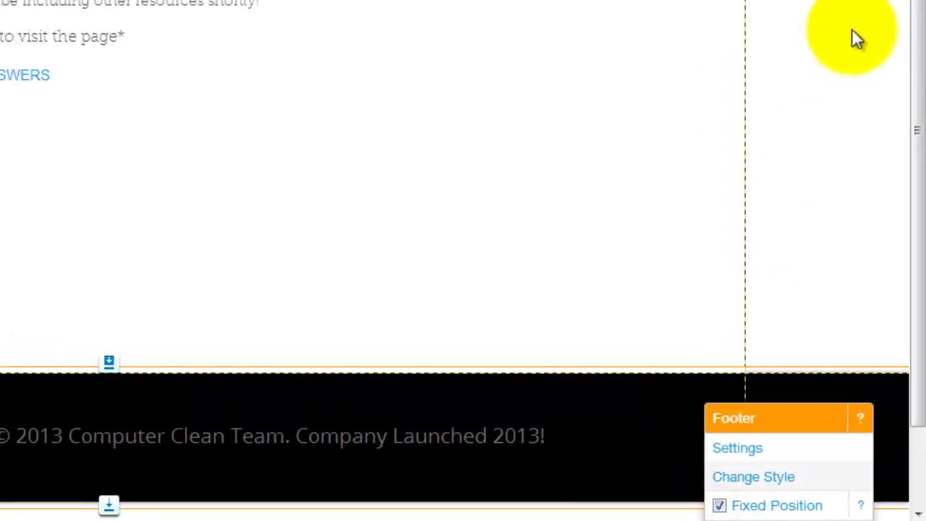
click(720, 37)
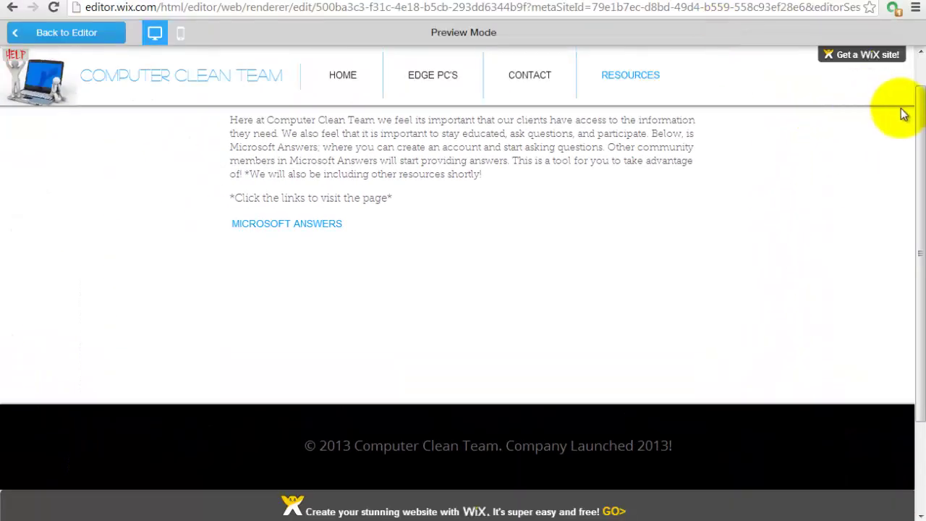
mouse_move(918, 119)
mouse_down()
mouse_move(919, 444)
mouse_move(916, 46)
mouse_move(901, 203)
mouse_up()
Scroll the preview up and down to test the fixed footer, then return to the editor
scroll(898, 199, down, 1)
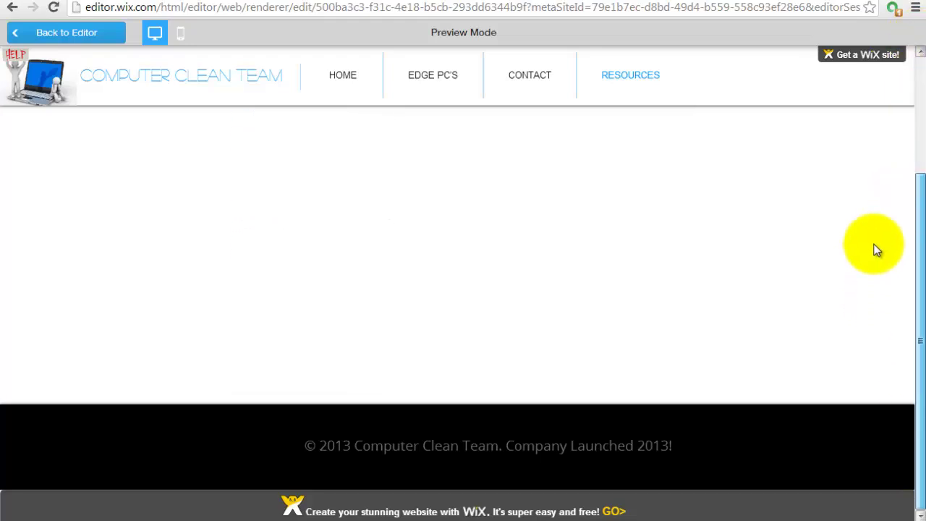
scroll(876, 217, up, 2)
scroll(880, 94, up, 1)
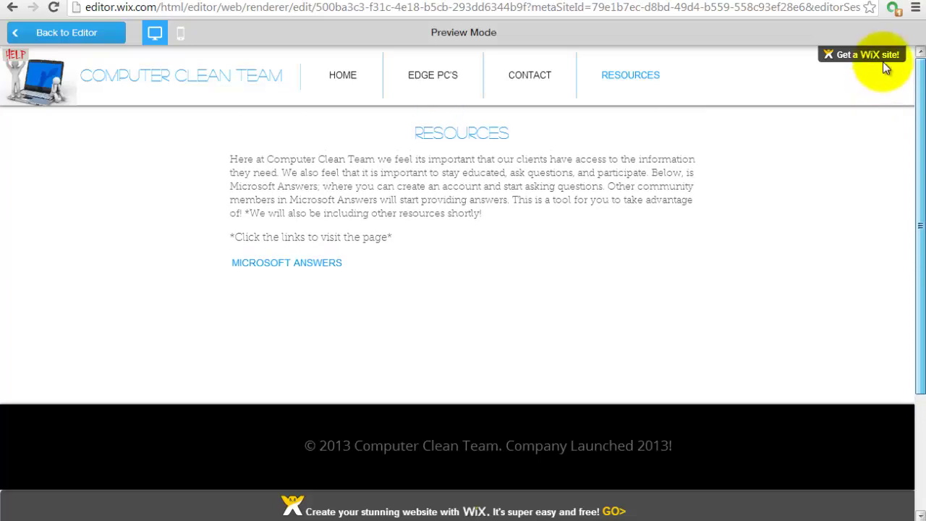
scroll(883, 176, down, 1)
scroll(885, 274, down, 3)
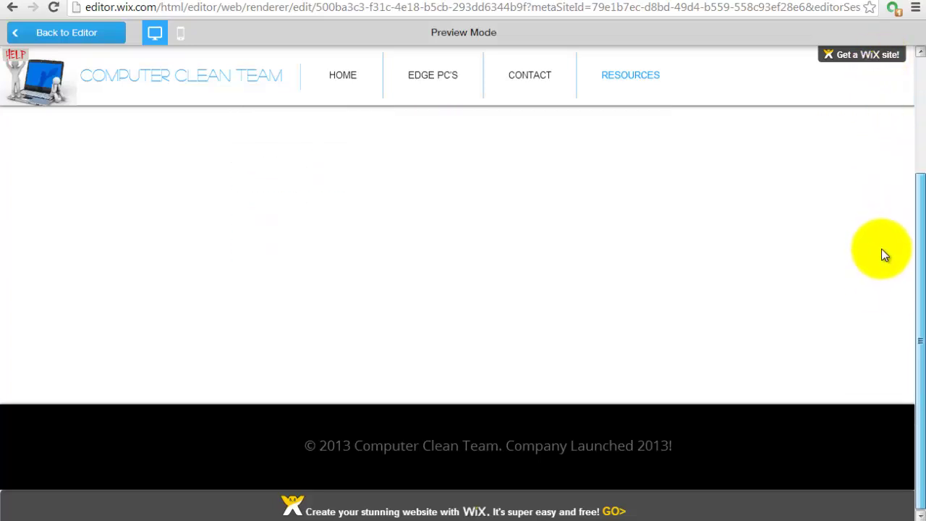
scroll(883, 217, up, 2)
scroll(884, 145, up, 2)
scroll(887, 130, up, 2)
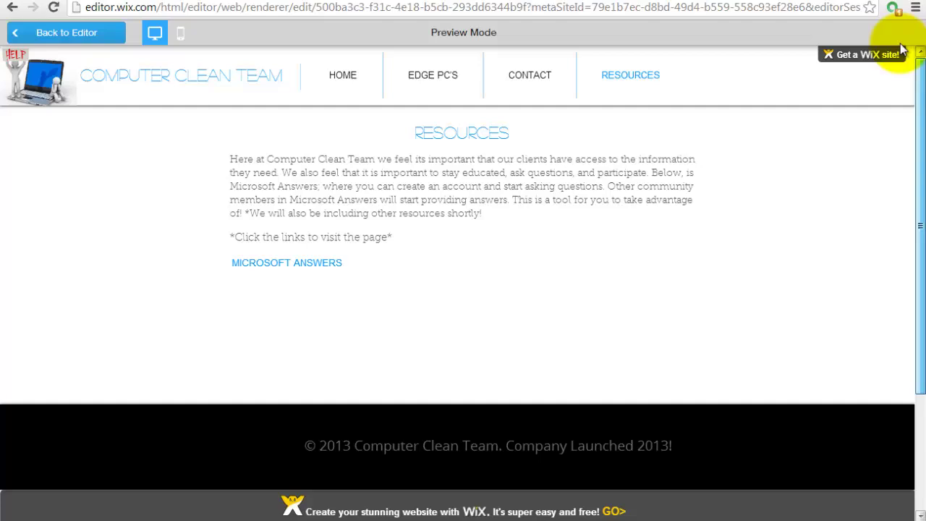
click(103, 33)
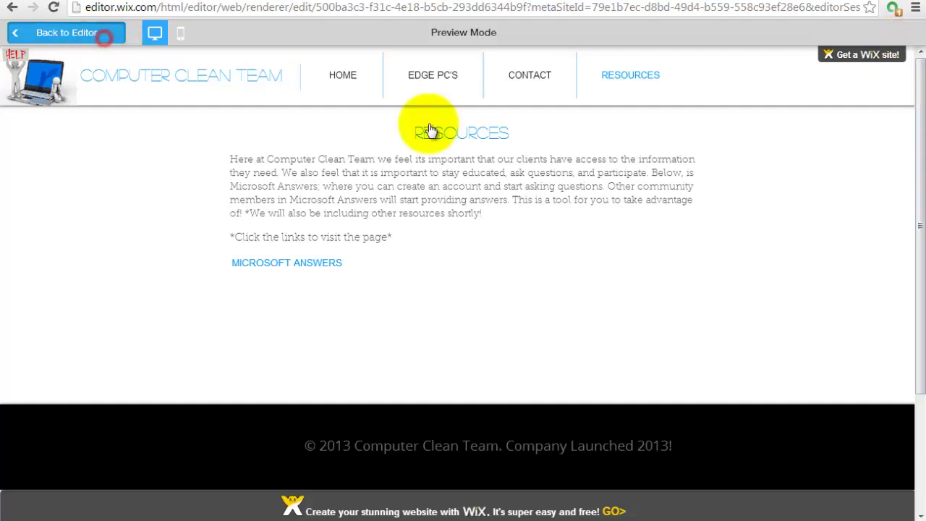
Turn off the footer's Fixed Position and drag the preview scrollbar to check it scrolls away
click(750, 476)
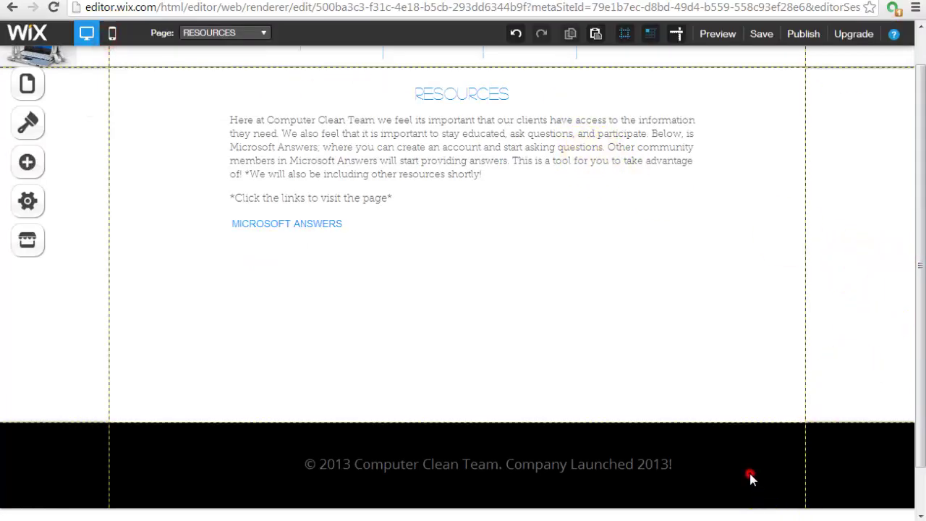
click(717, 34)
drag(919, 137, 907, 299)
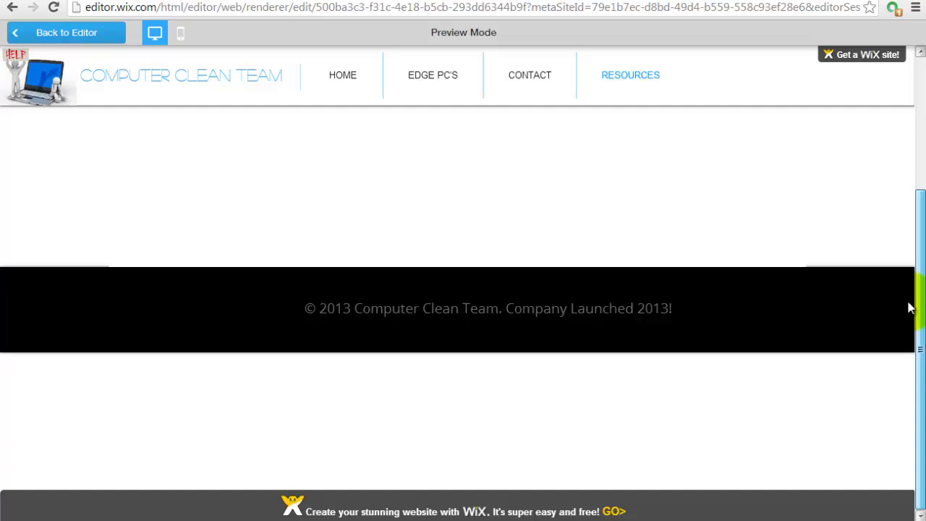
drag(917, 152, 918, 65)
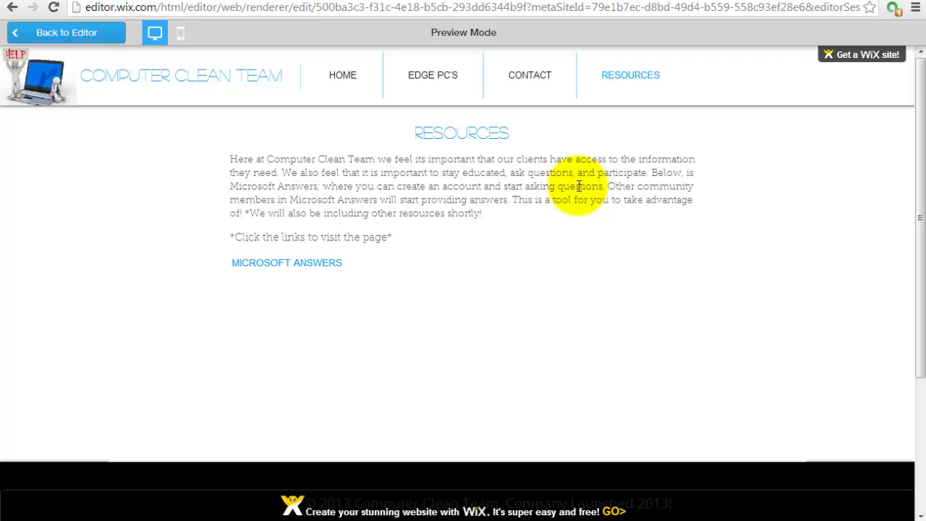
click(87, 32)
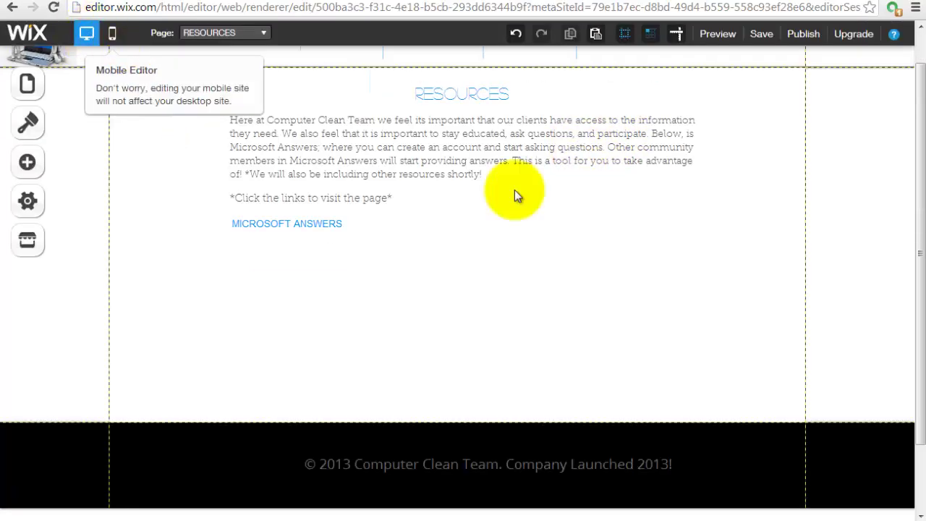
drag(916, 222, 914, 161)
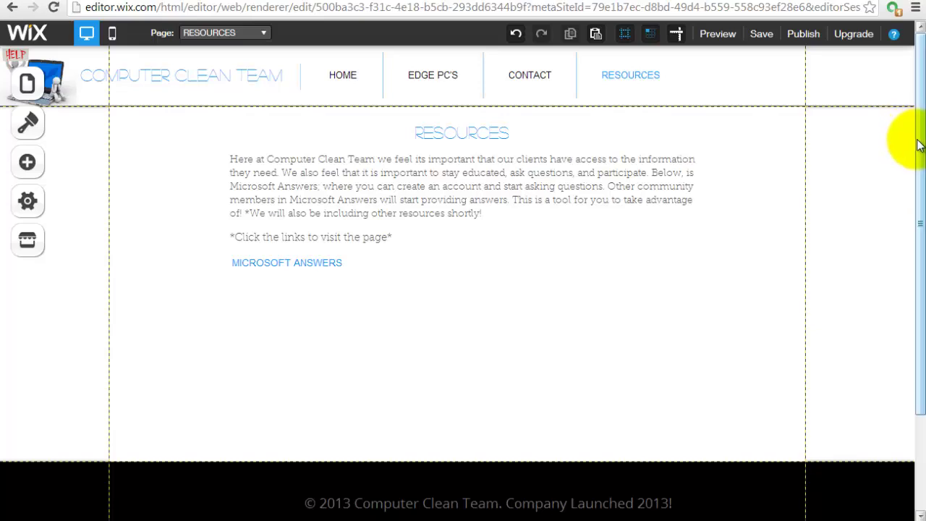
mouse_move(917, 143)
mouse_down()
mouse_move(920, 225)
mouse_move(921, 116)
mouse_up()
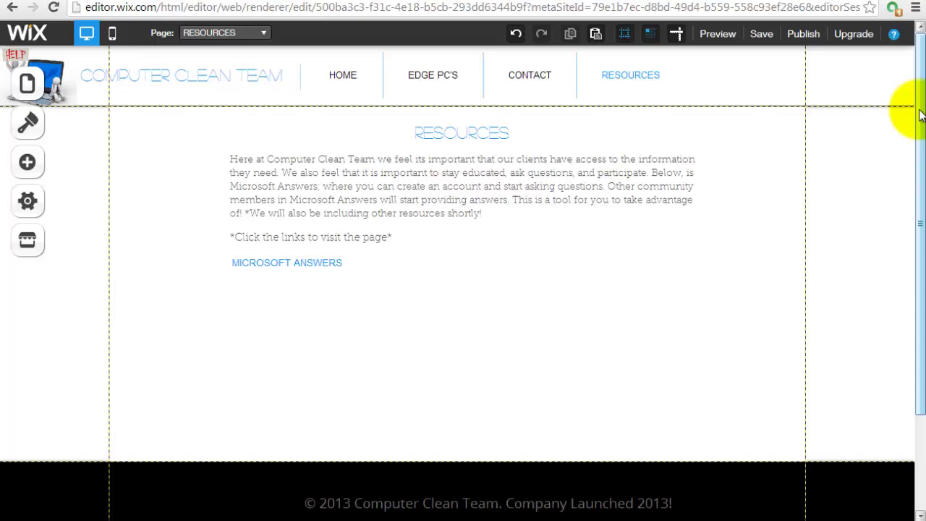
drag(921, 116, 919, 96)
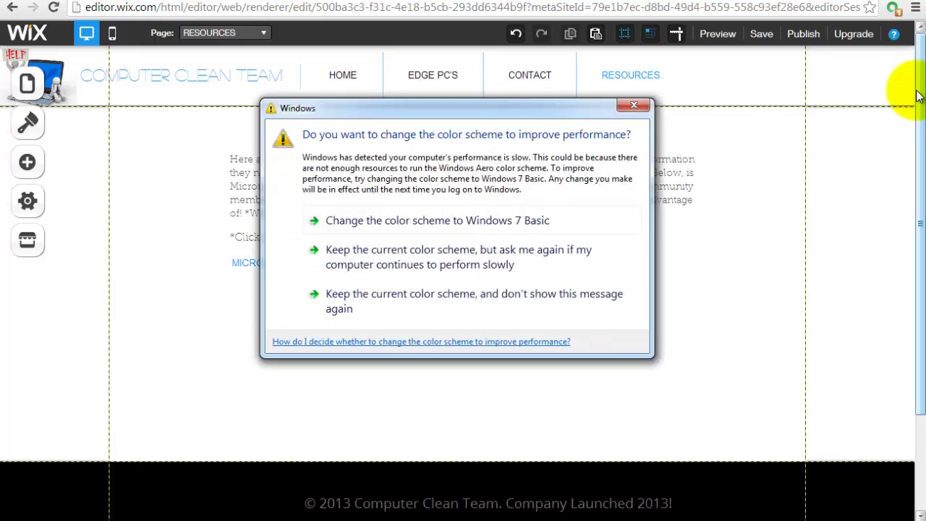
click(624, 107)
click(895, 92)
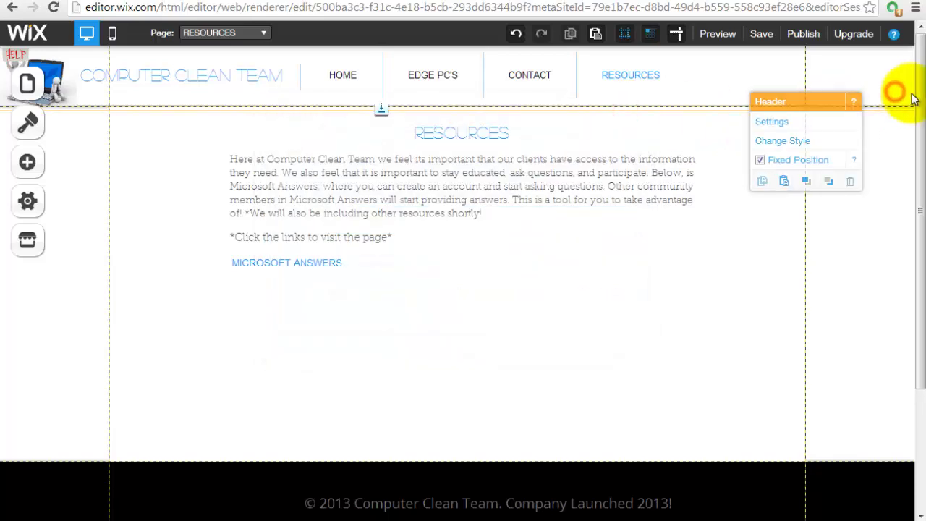